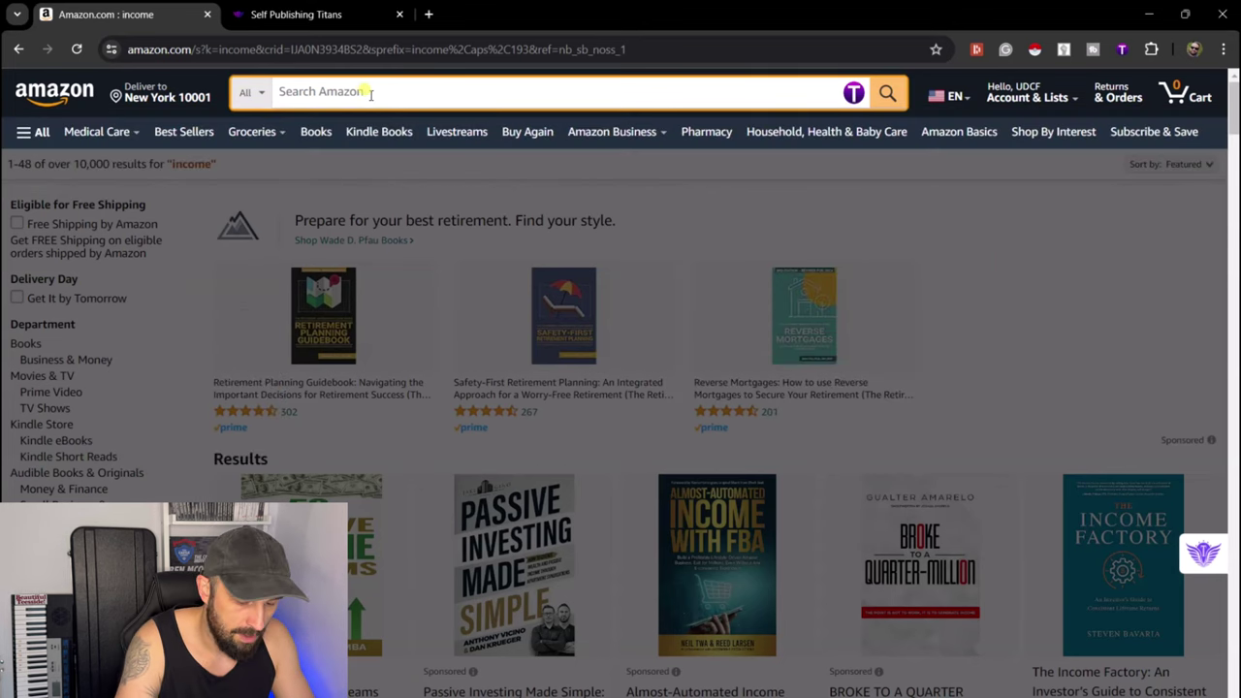
Step: Search Amazon for 'planner' and load its Titans Pro keyword suggestions table
type("planner")
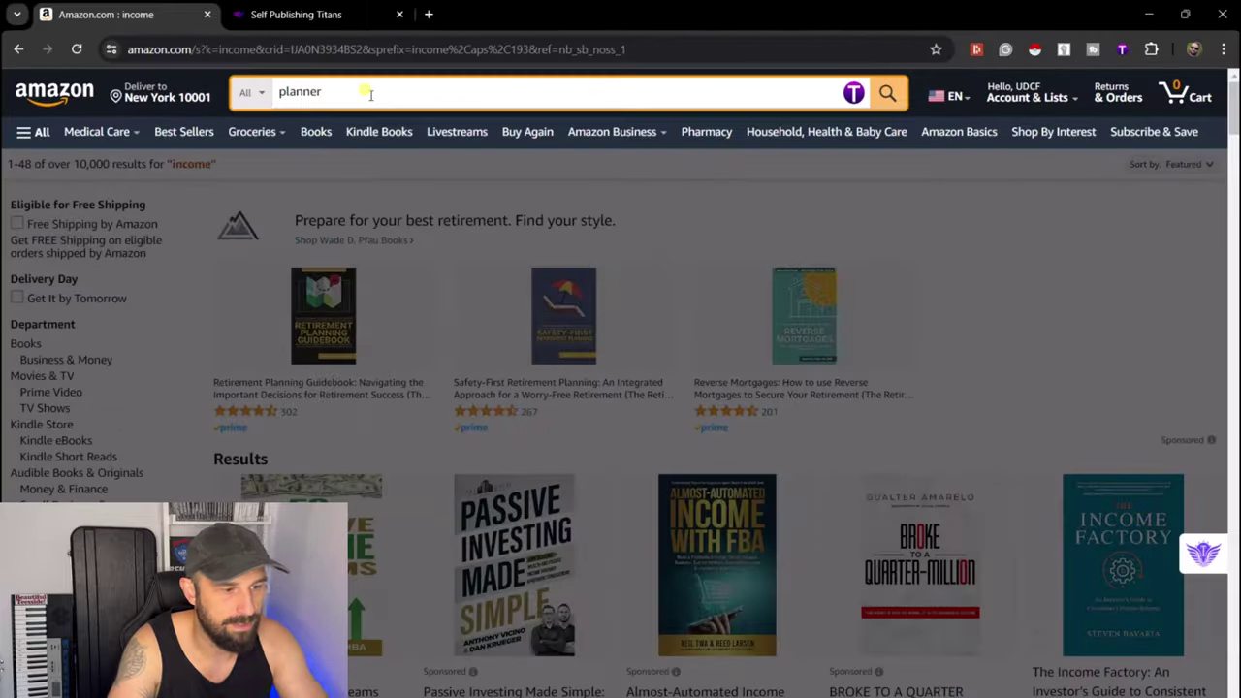
left_click(840, 102)
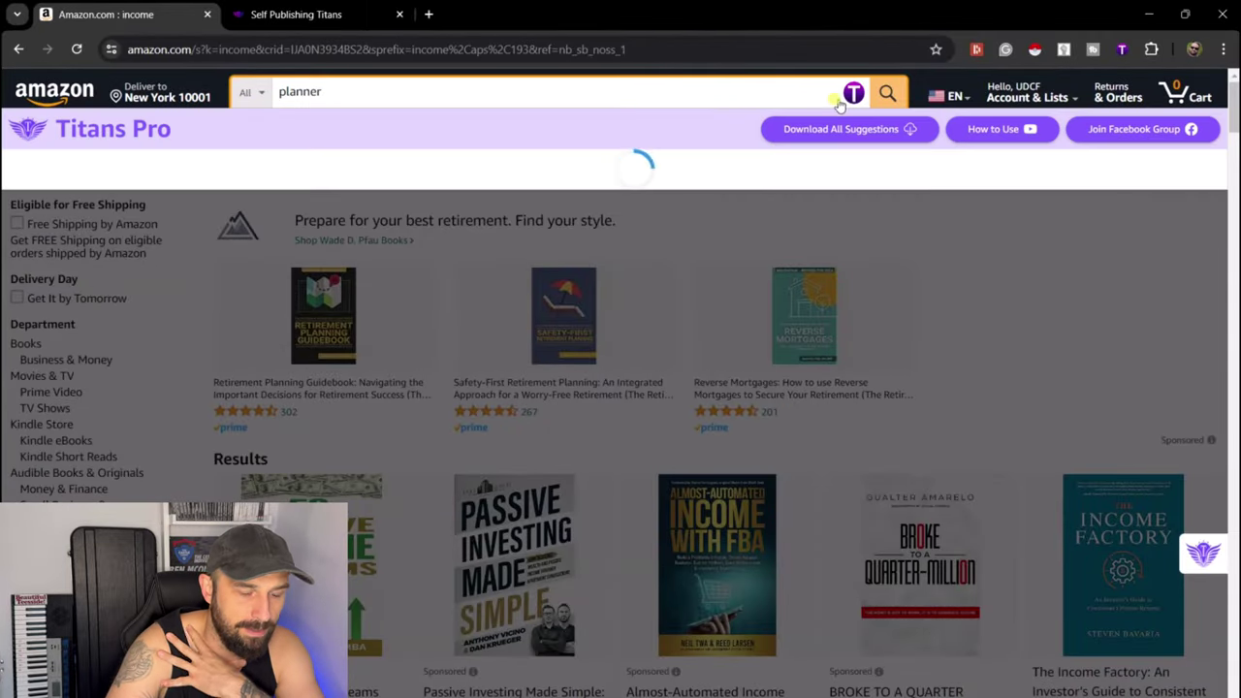
left_click(853, 94)
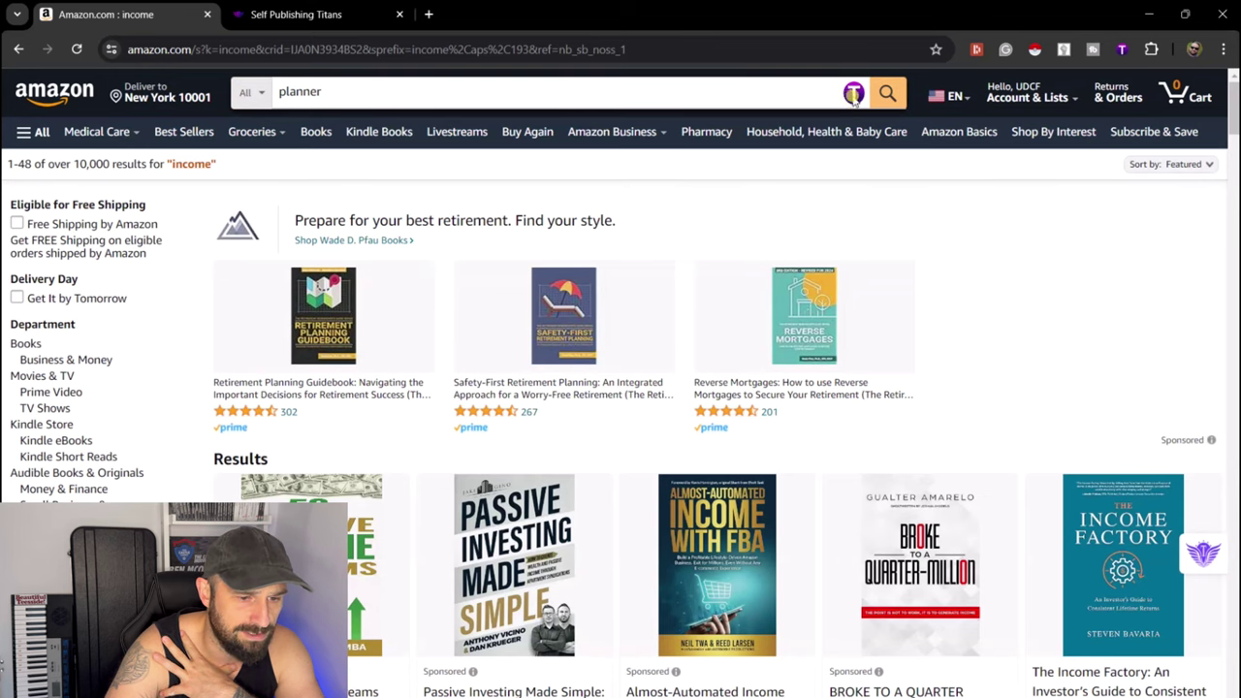
left_click(853, 94)
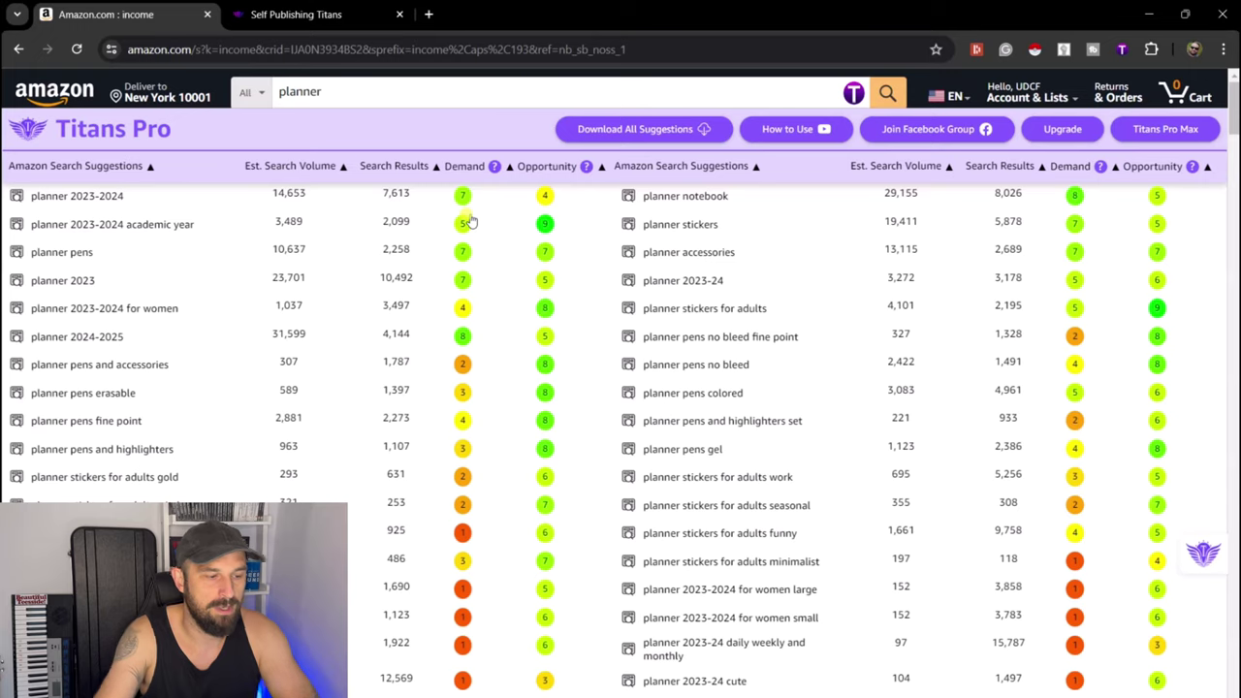
Step: Sort planner suggestions by Est. Search Volume descending, topping with 'planner 2024-2025 daily weekly and monthly'
left_click(341, 167)
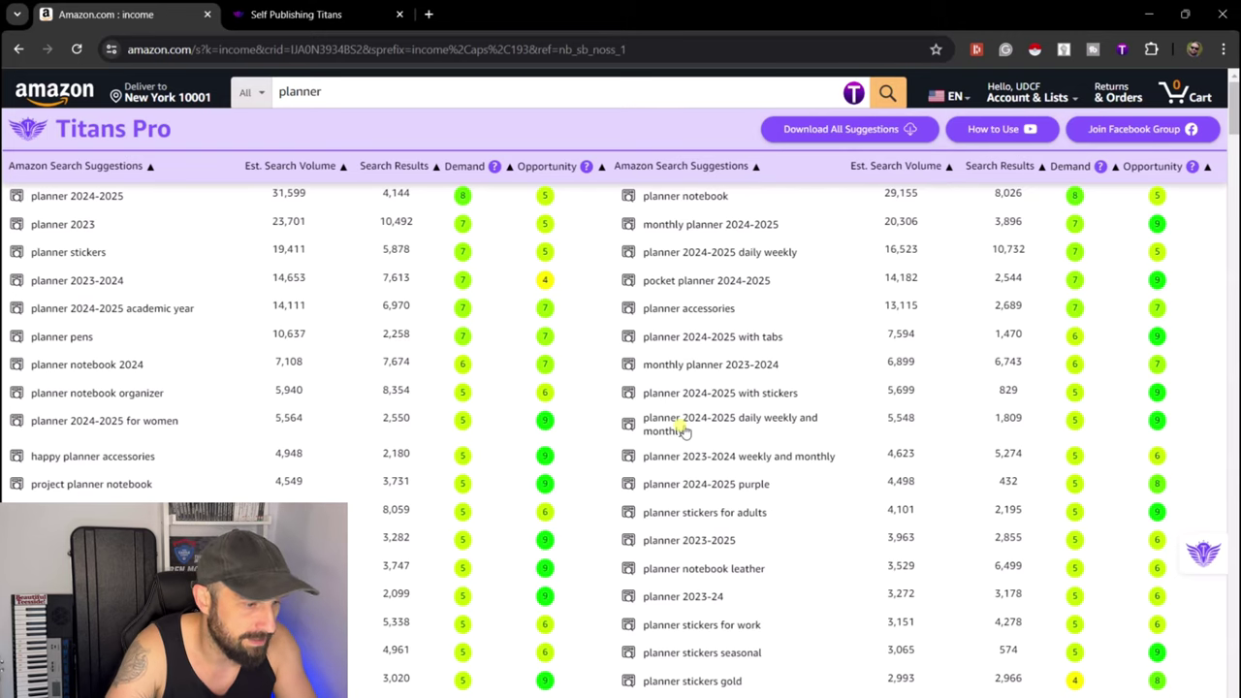
Step: Search 'coloring book', load Titans Pro suggestions, and sort them by search volume, highest first
left_click_drag(326, 92, 285, 92)
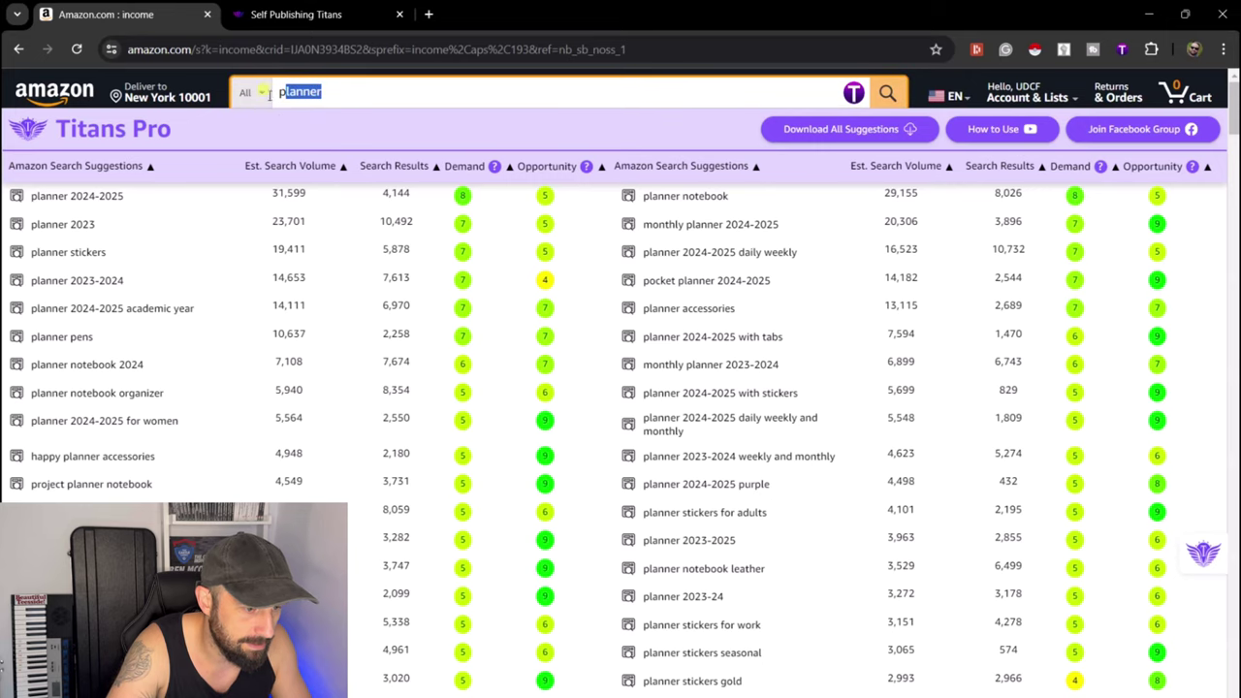
type("colori")
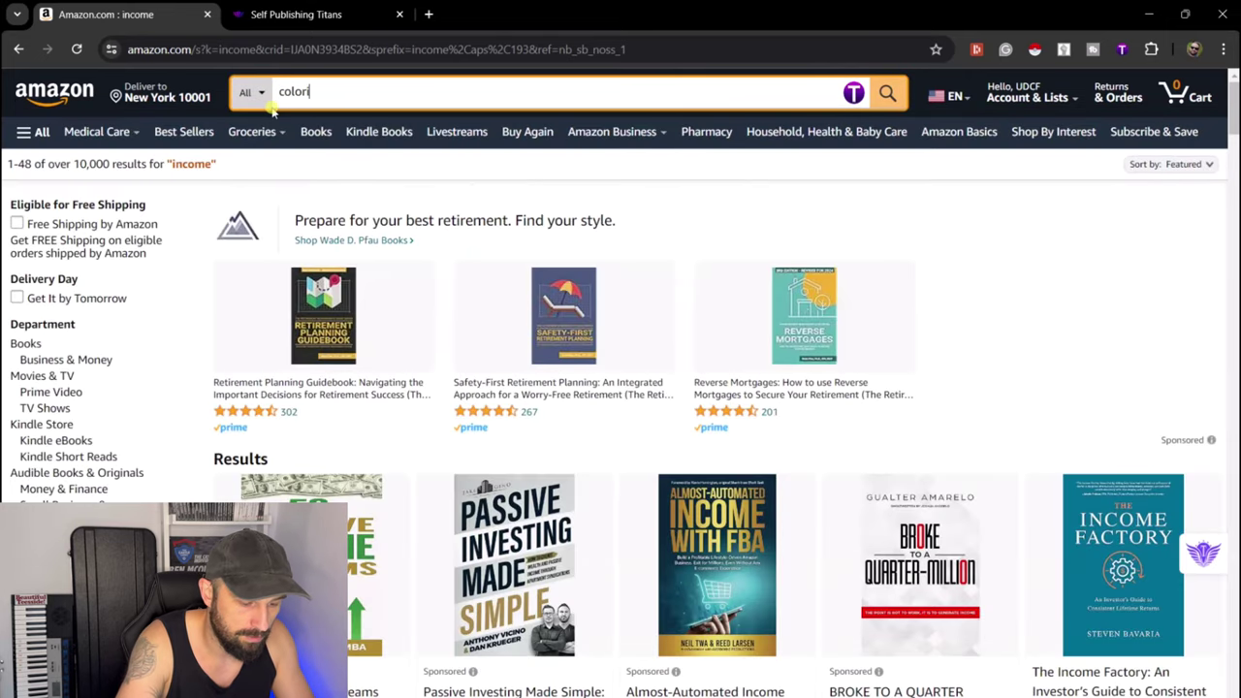
type("ng book")
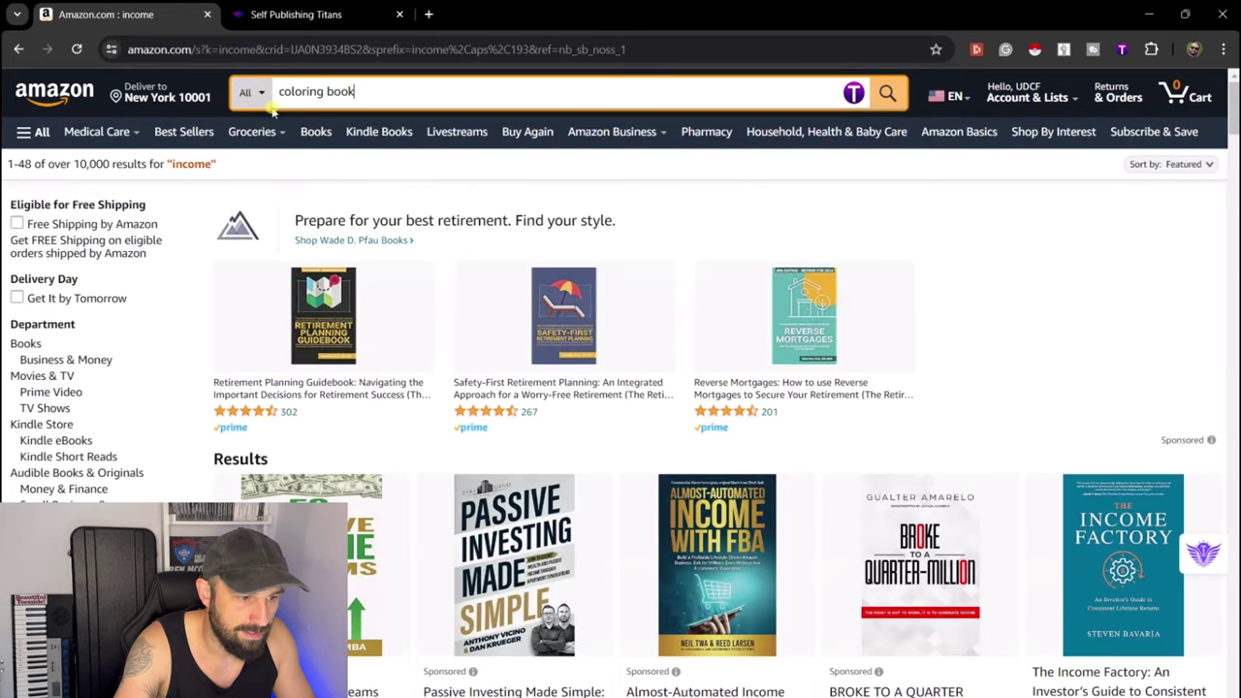
left_click(853, 94)
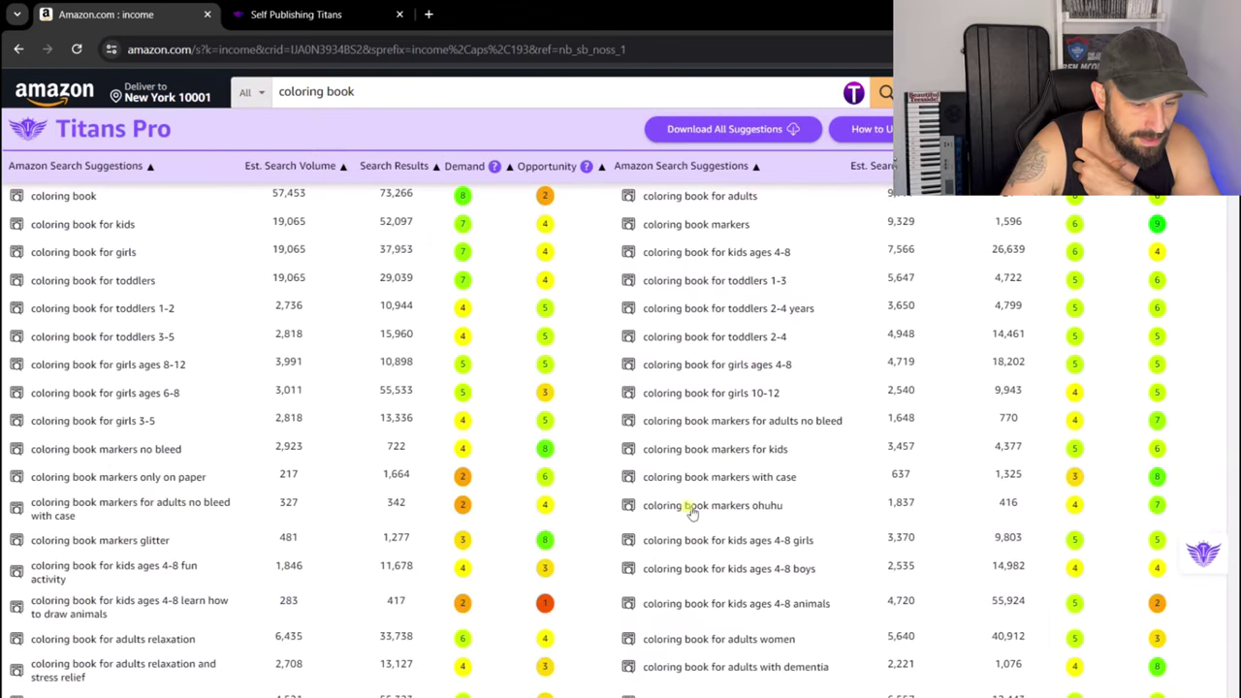
left_click(342, 169)
left_click(342, 170)
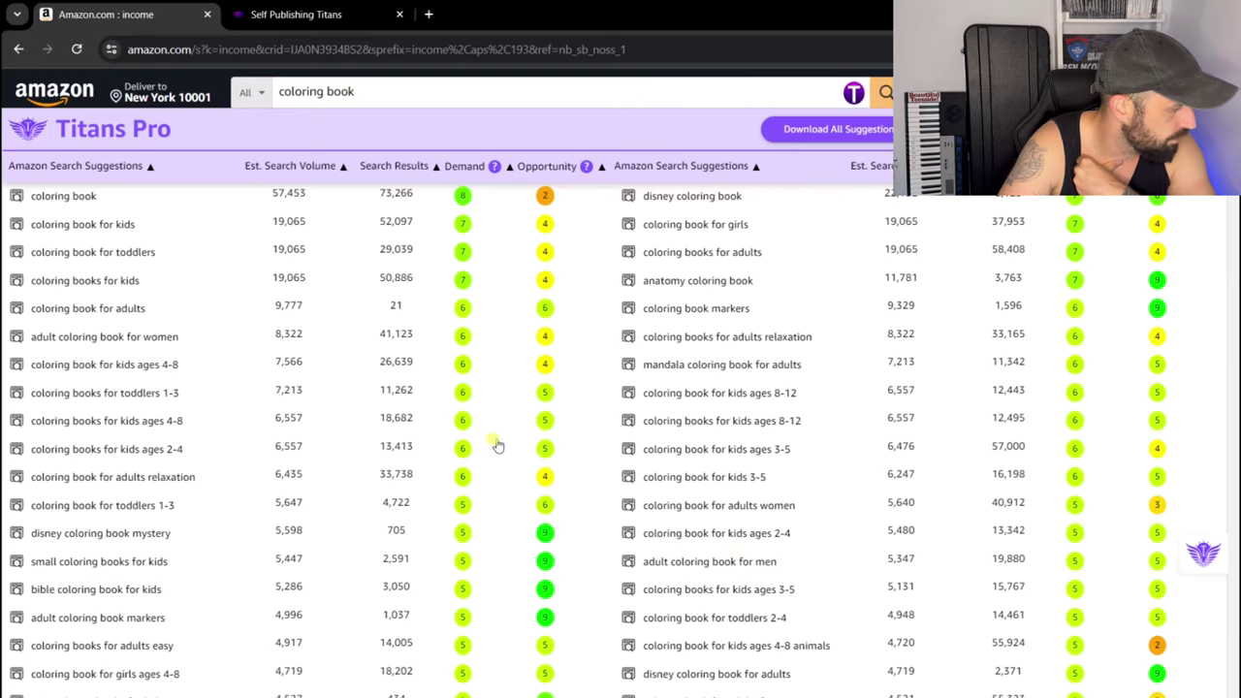
Step: Search 'money', load Titans Pro suggestions, and sort them by search volume, highest first
triple_click(362, 91)
type("money")
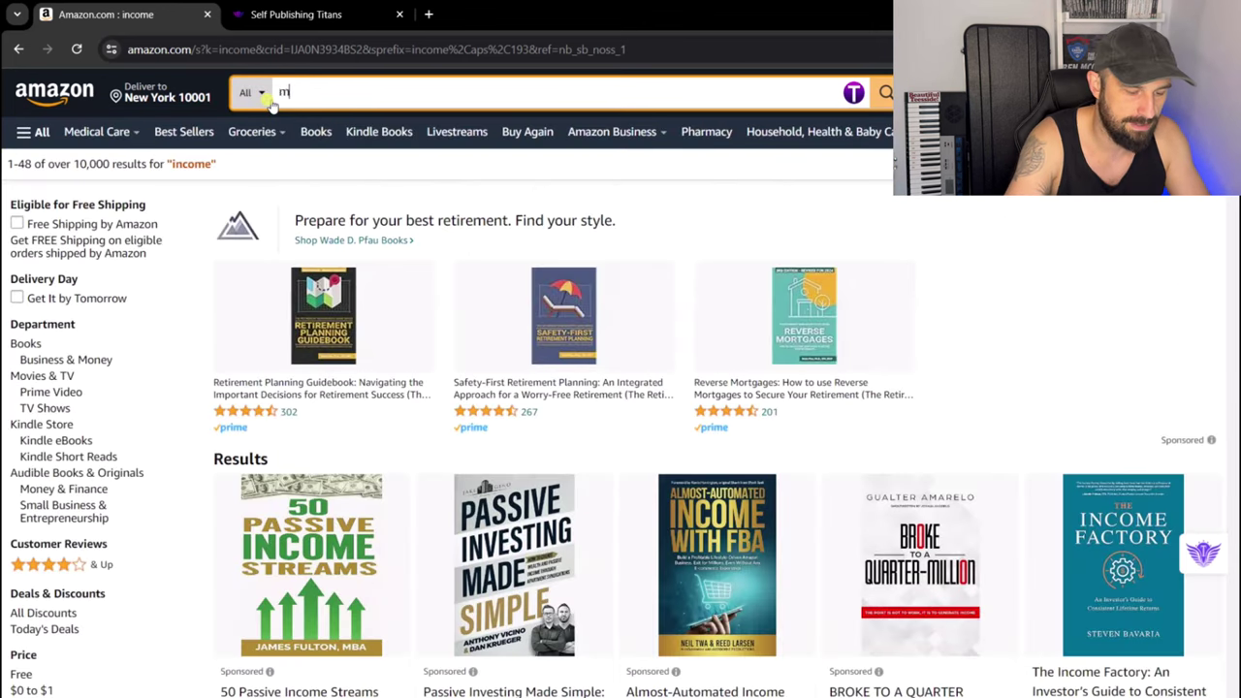
left_click(855, 93)
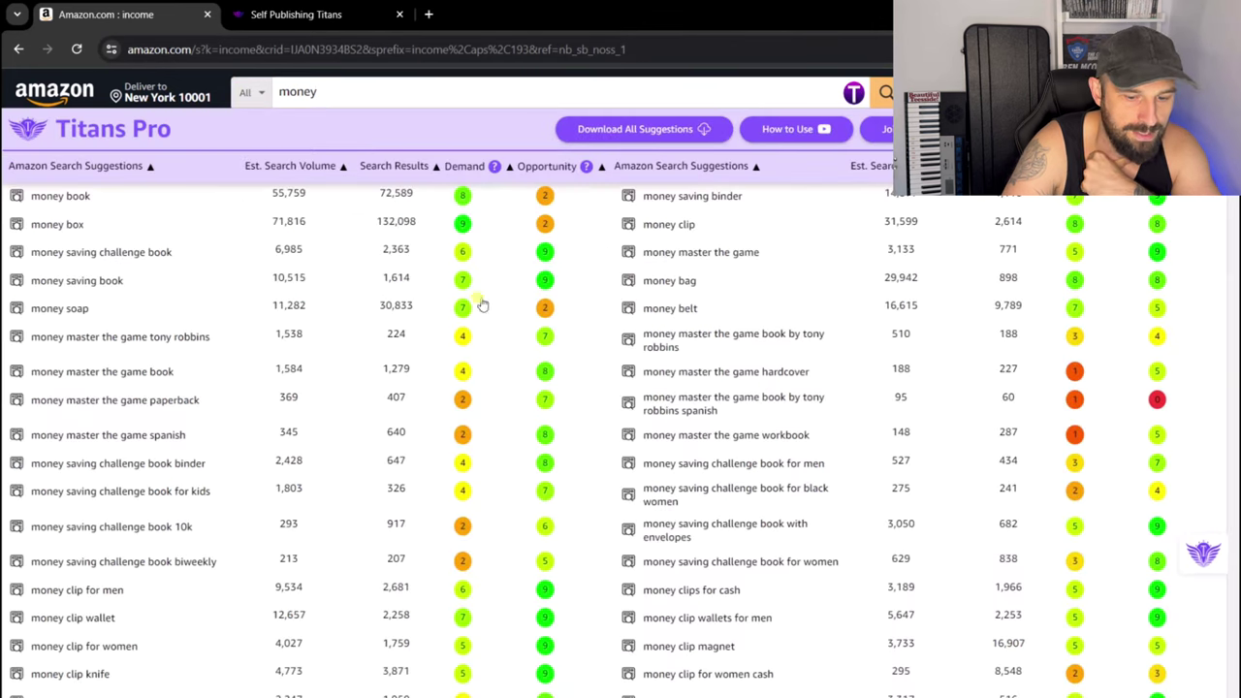
left_click(343, 172)
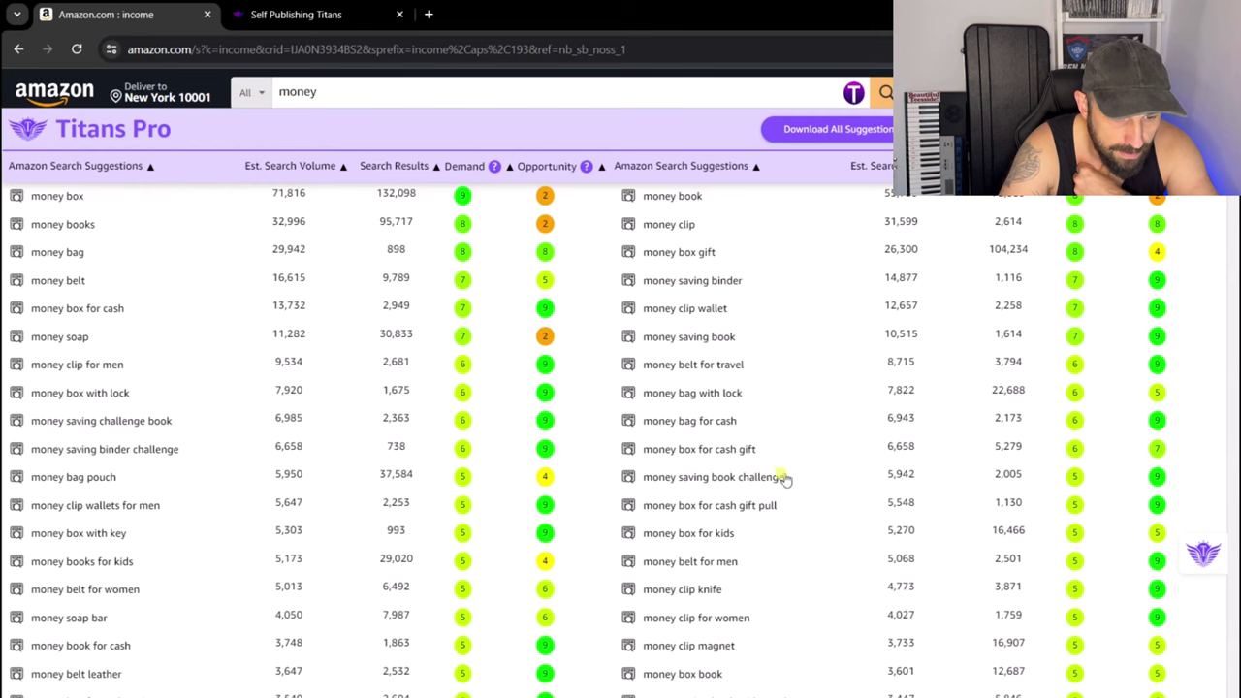
Step: Scroll through the money suggestions, then select the search term for replacement
scroll(727, 560, "down", 1)
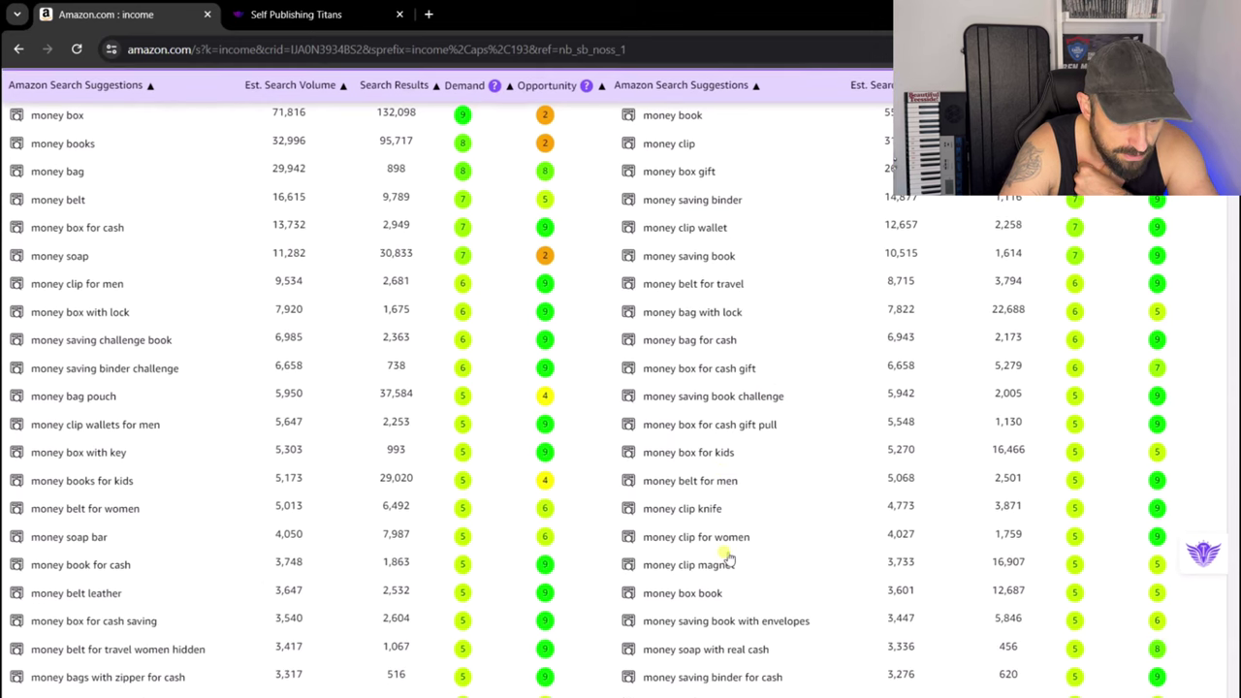
scroll(729, 559, "down", 1)
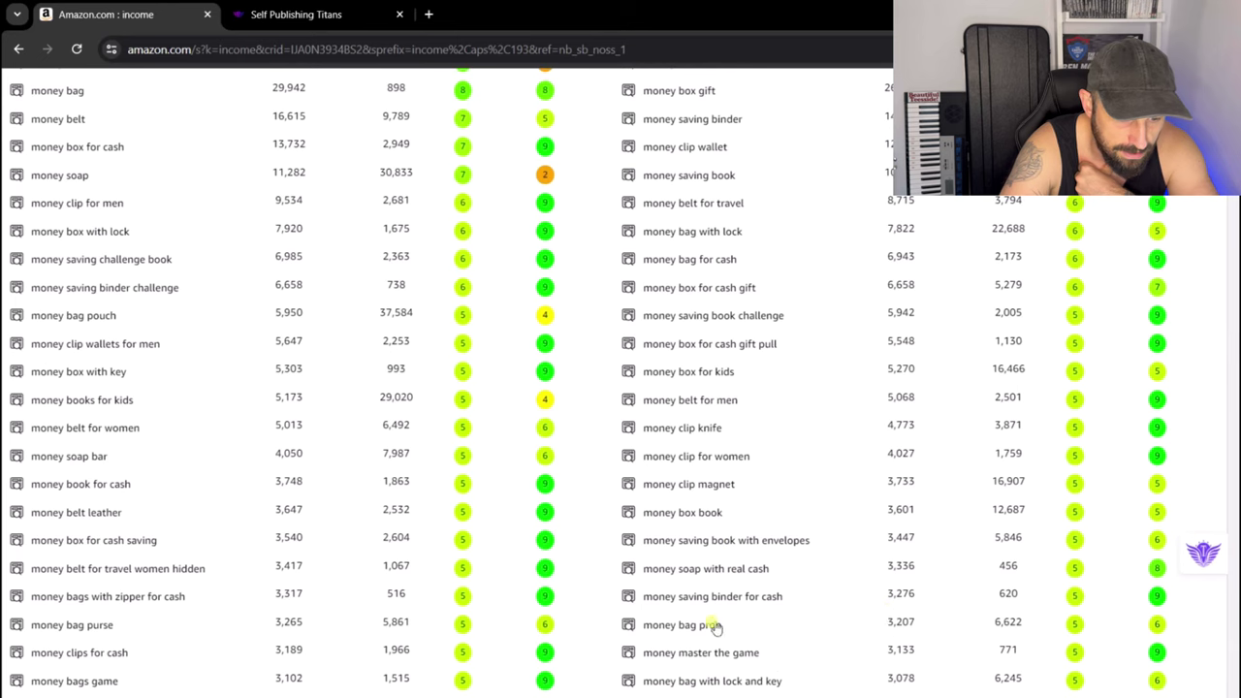
scroll(718, 601, "down", 2)
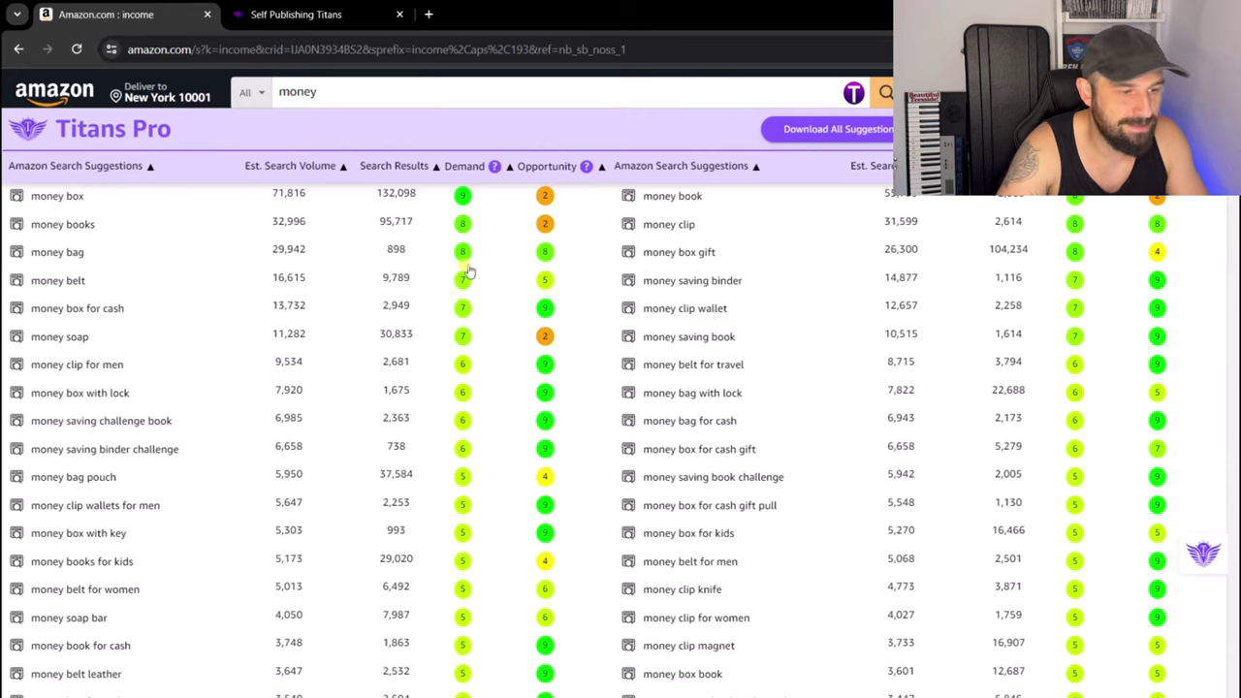
left_click_drag(320, 92, 275, 97)
double_click(287, 100)
type("lose weight")
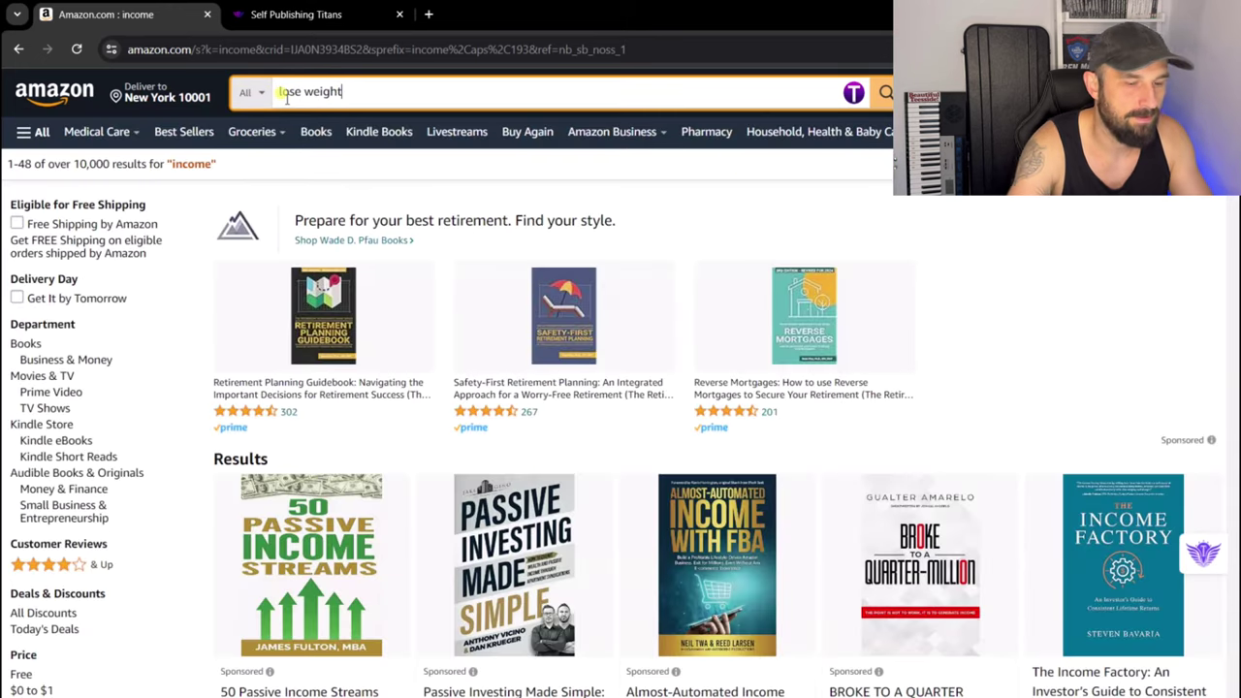
Step: Load Titans Pro suggestions for 'lose weight', sort by search volume descending, then start a new search
left_click(853, 93)
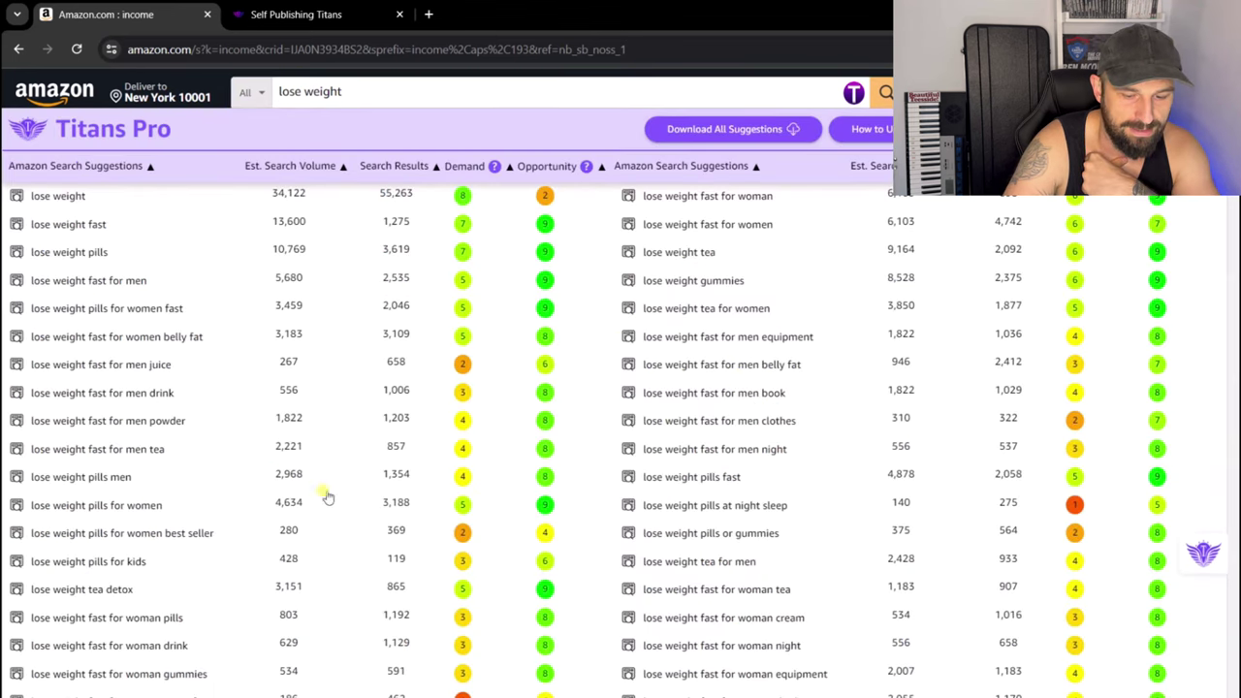
left_click(342, 168)
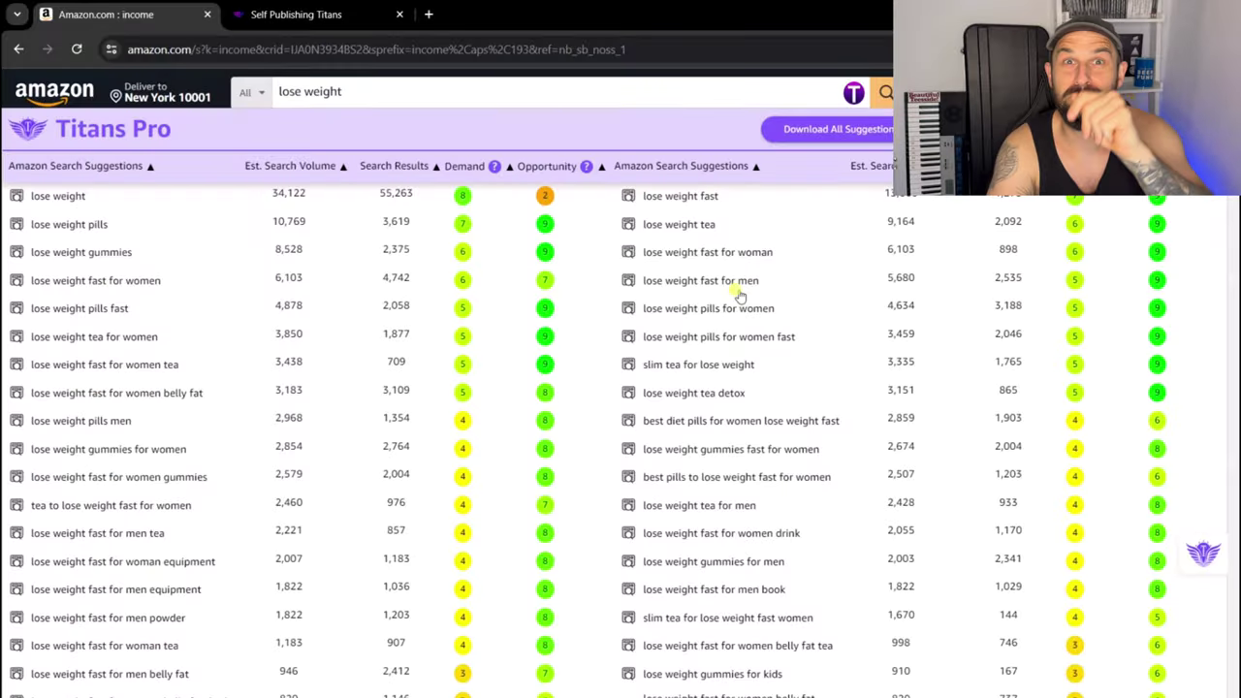
left_click(247, 99)
type("word s")
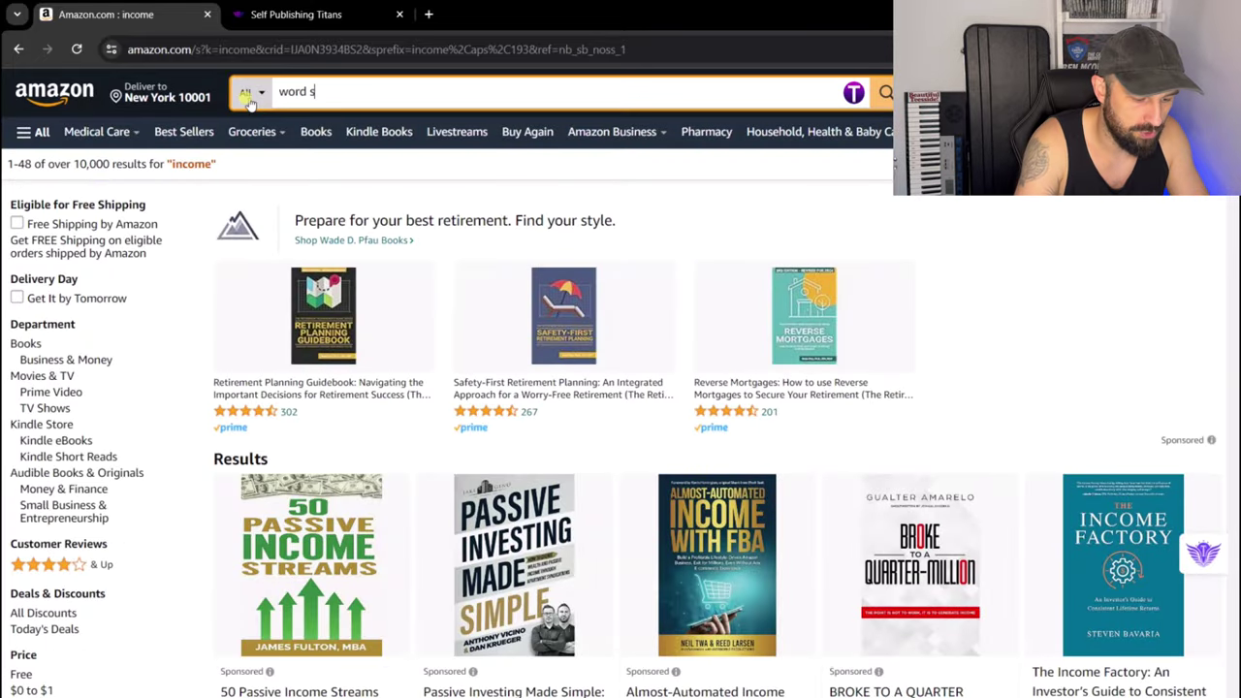
Step: Complete the 'word search' query and sort its Titans Pro suggestions by search volume, highest first
type("earch")
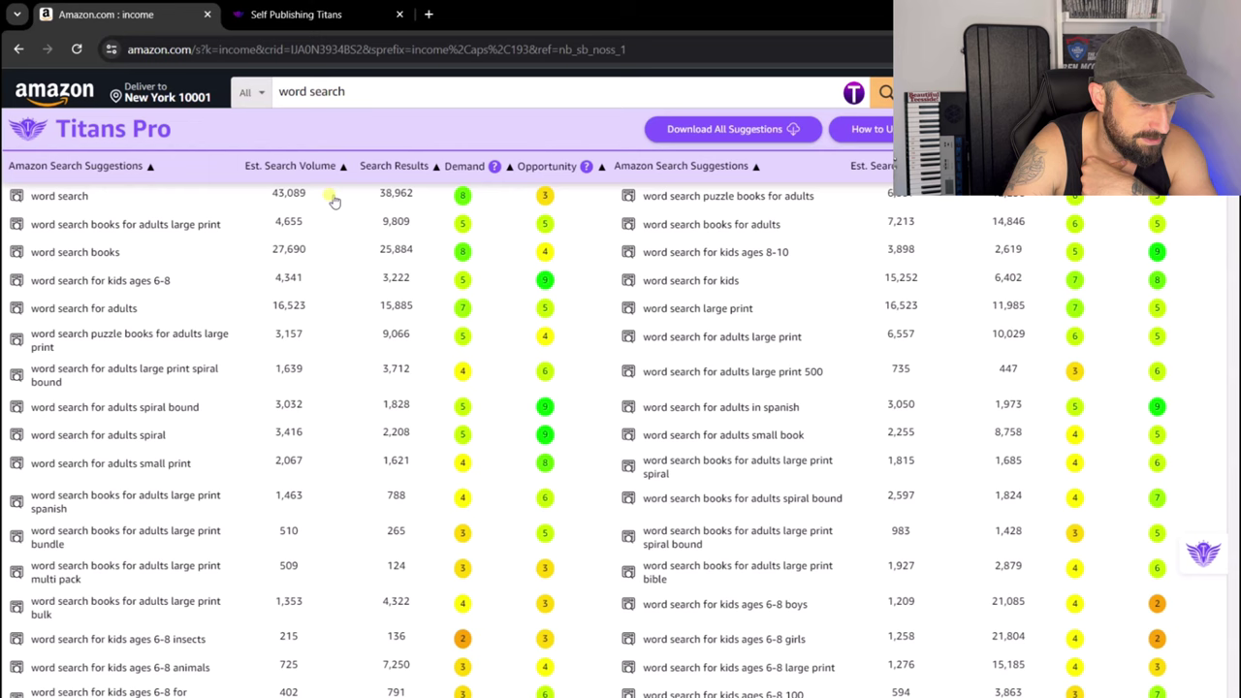
left_click(342, 172)
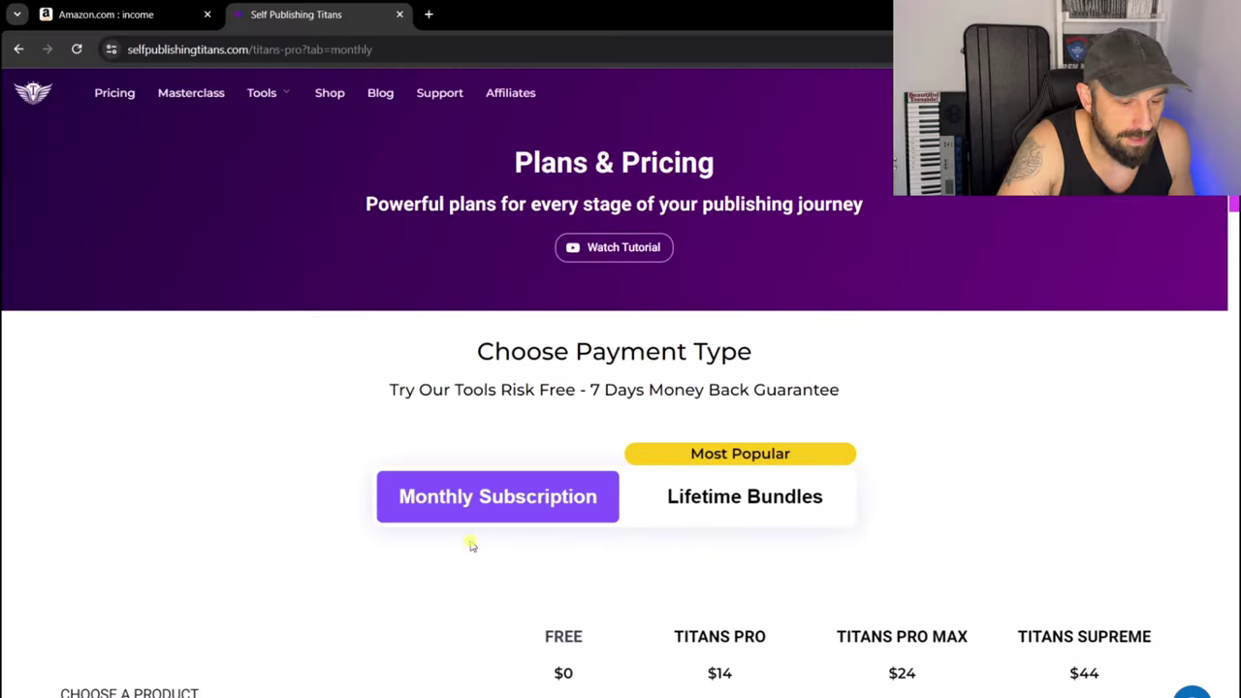
Step: Switch pricing to Lifetime Bundles and scroll to lifetime products like Titans Pro Amazon at $99
left_click(744, 508)
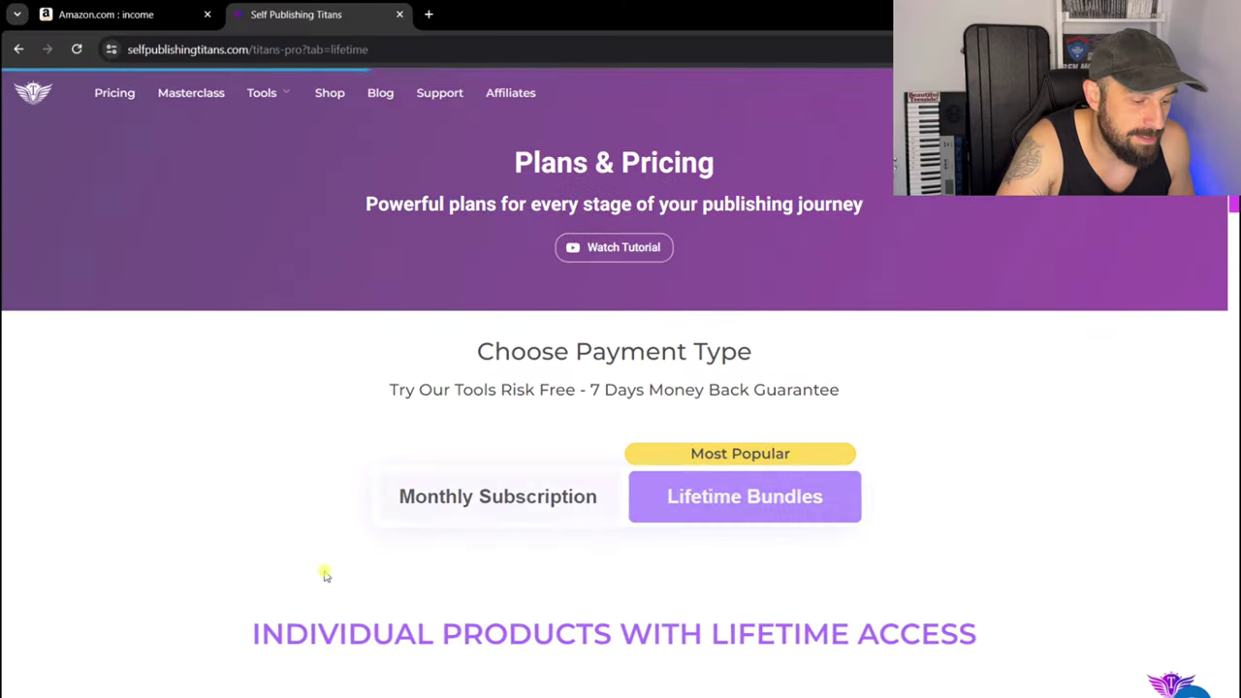
scroll(275, 546, "down", 1)
scroll(297, 507, "down", 1)
scroll(294, 503, "down", 2)
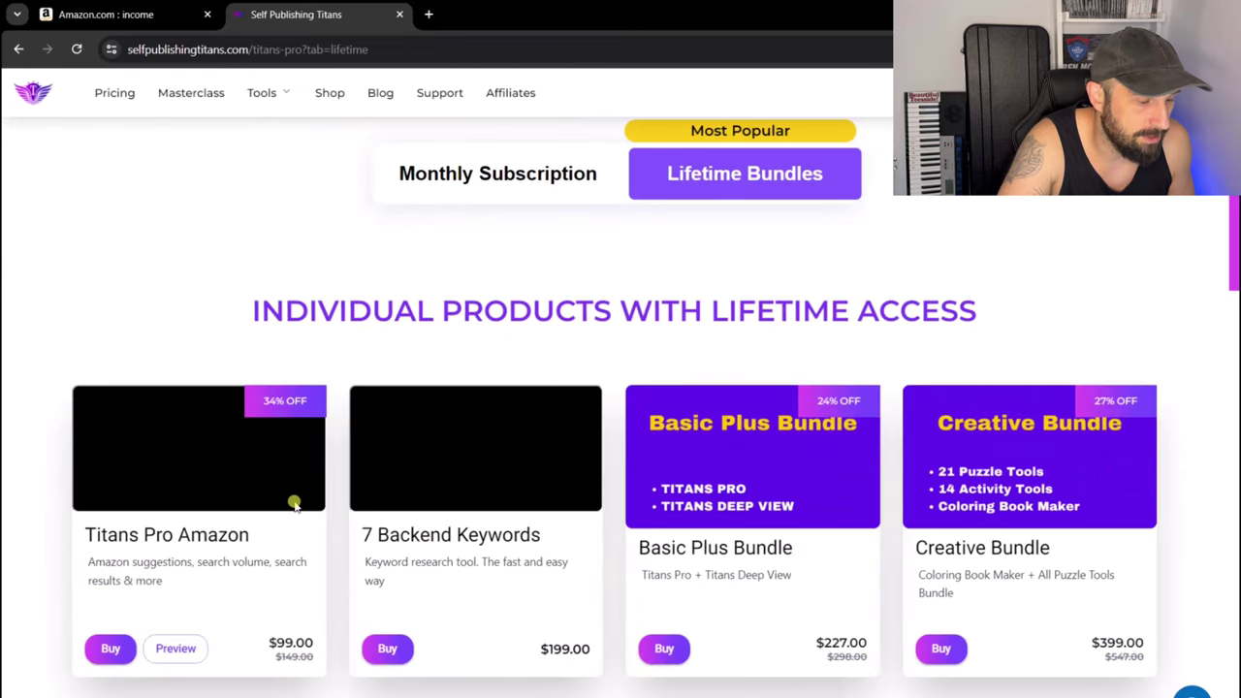